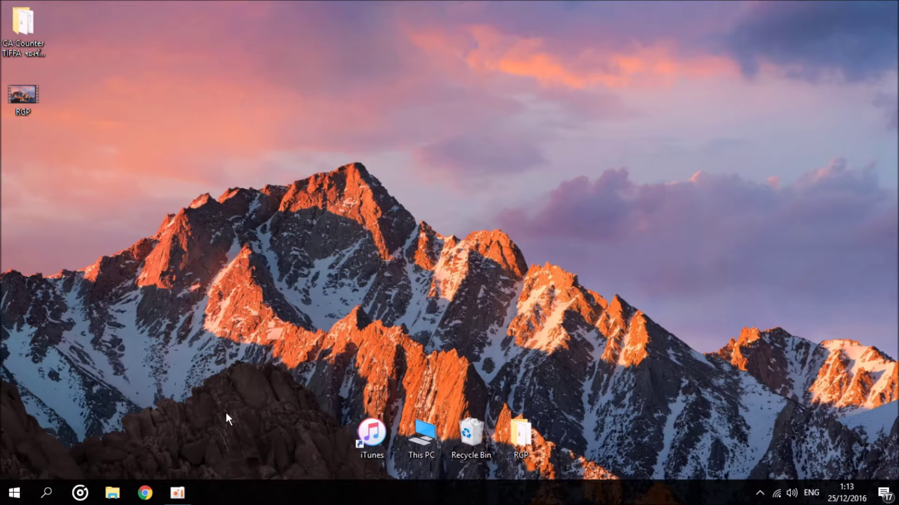
Open a new Chrome window, load the Google home page from the bookmarks, and close the Secure Search bar
right_click(152, 492)
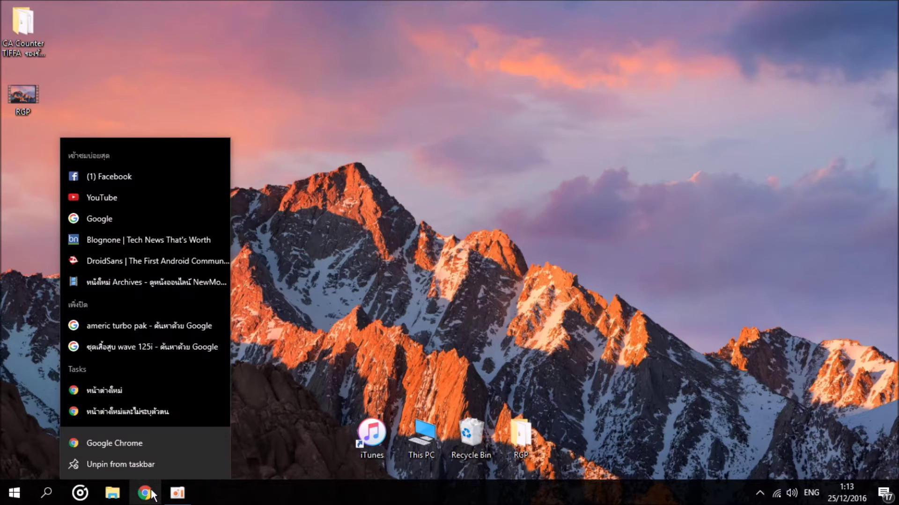
click(123, 391)
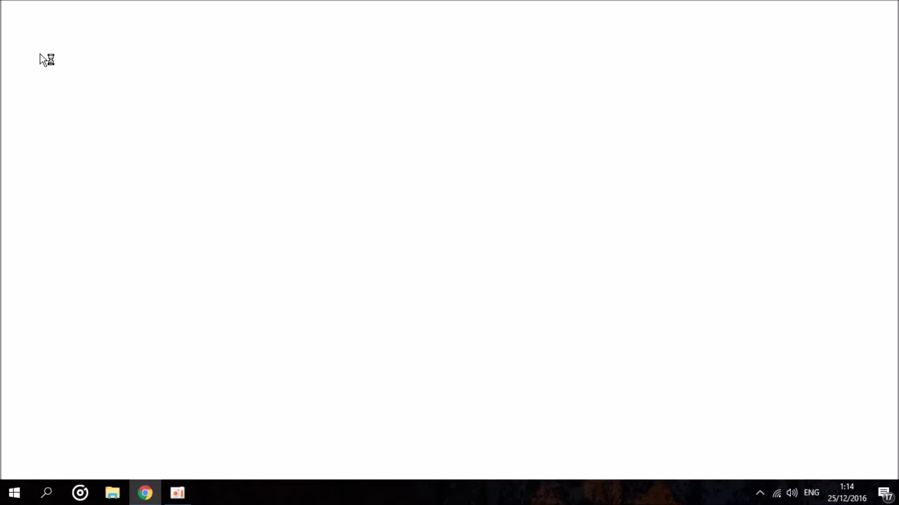
click(62, 47)
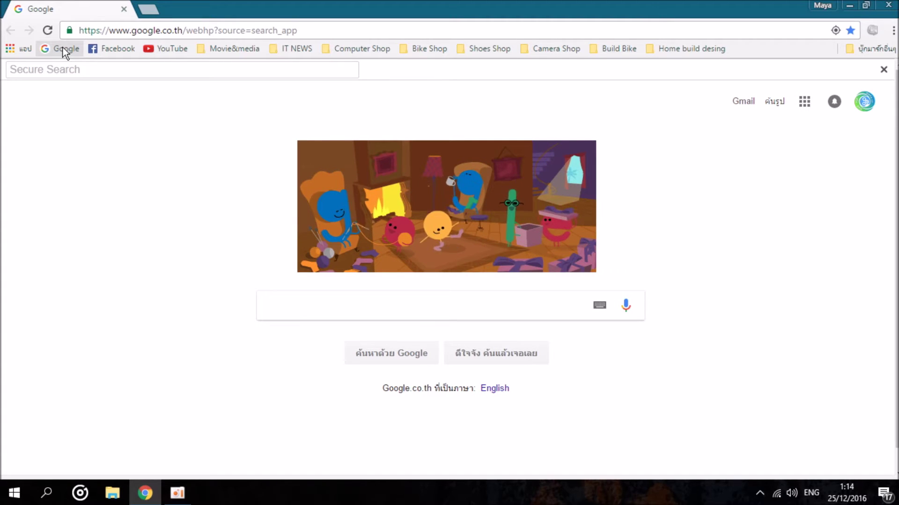
click(883, 69)
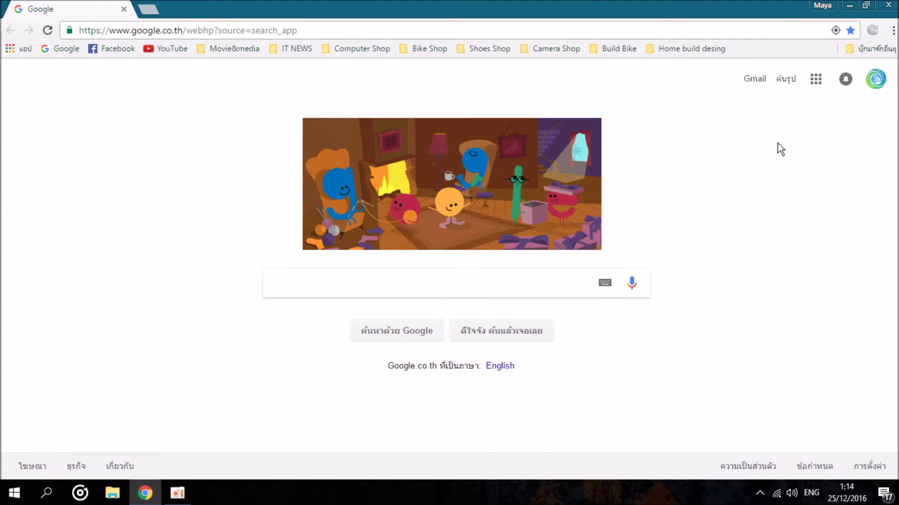
Search Google for "ninite" and open the Ninite - Install or Update Multiple Apps at Once result
click(445, 281)
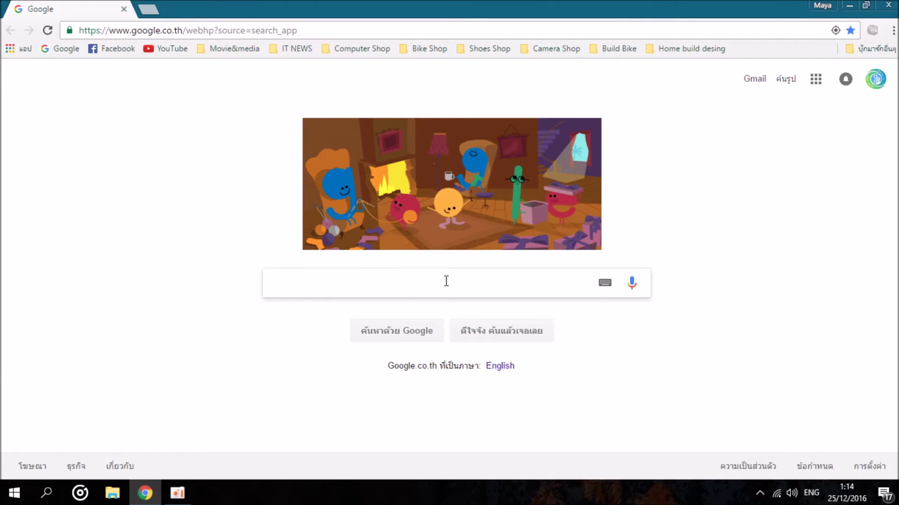
text(ninite)
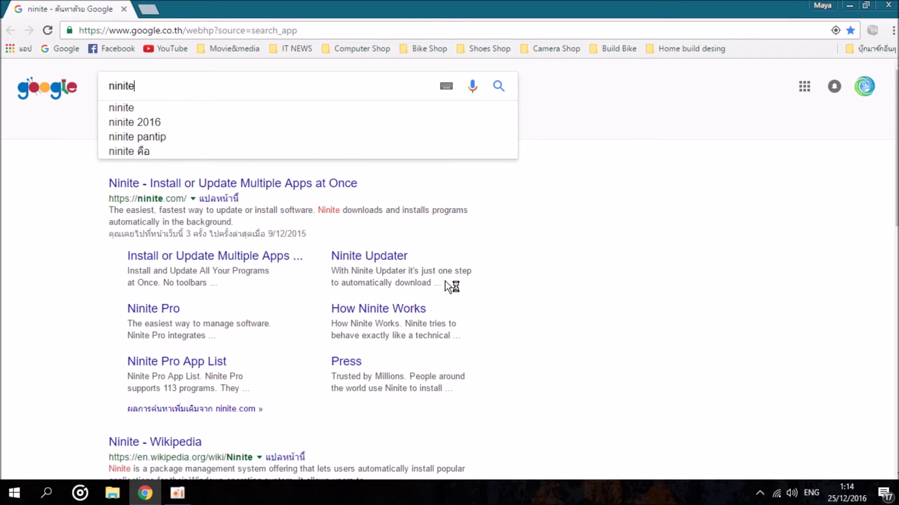
key(Return)
click(289, 189)
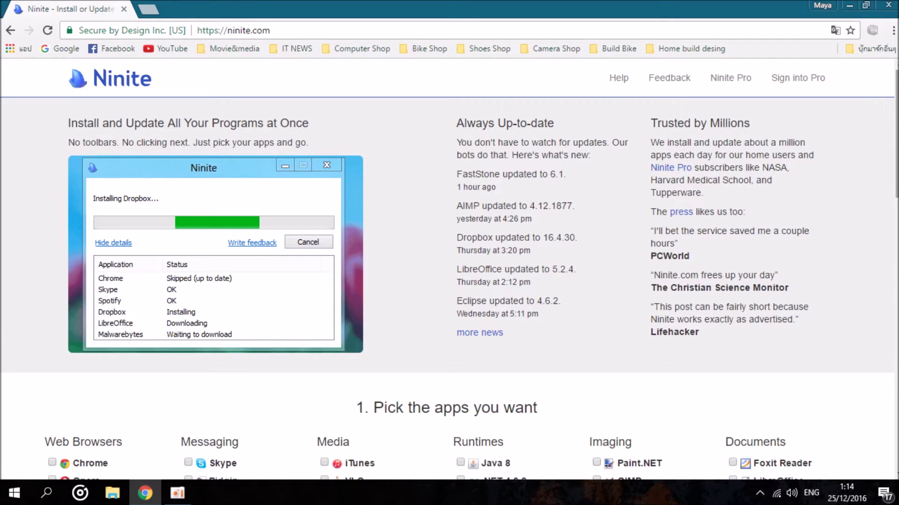
Look through the app categories offered on the Ninite page and the custom installer download section
scroll(652, 323, down, 1)
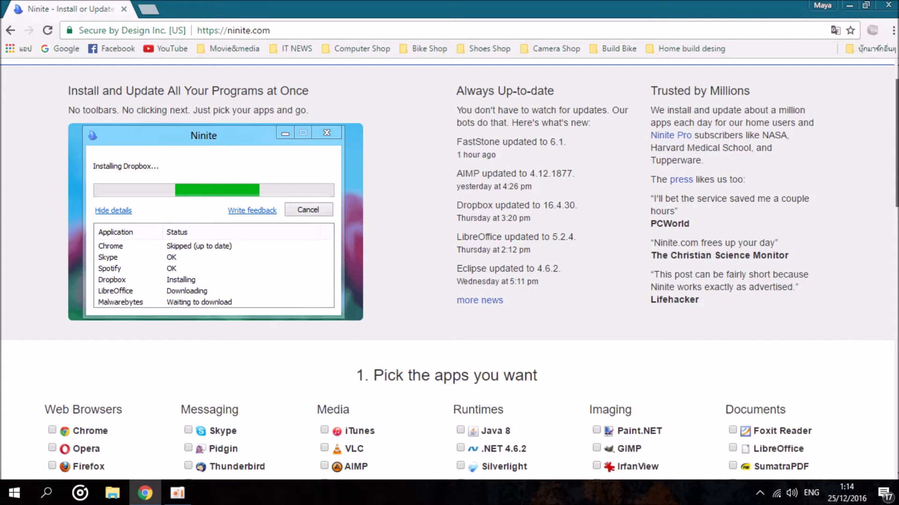
scroll(449, 269, down, 4)
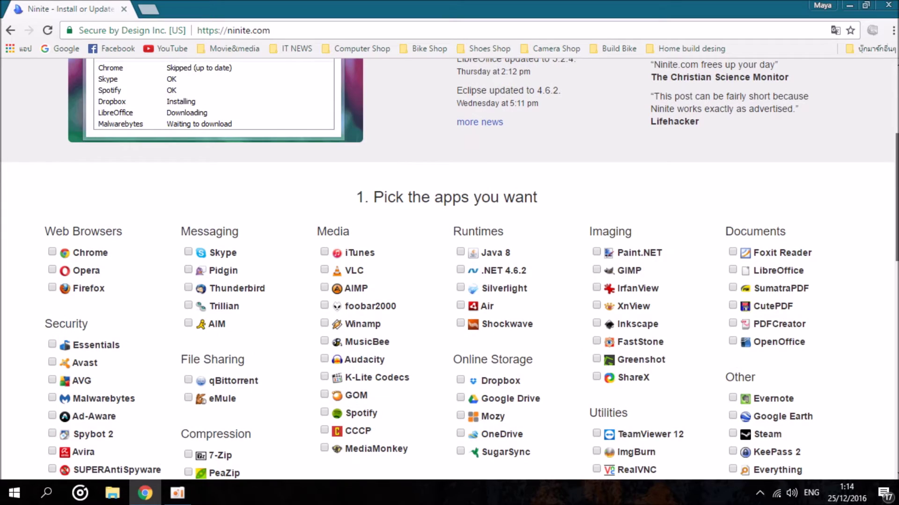
scroll(450, 269, down, 1)
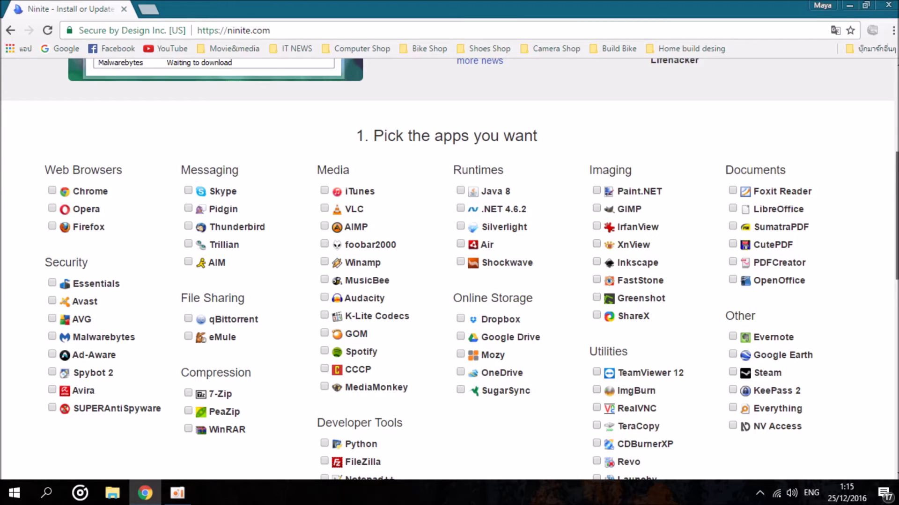
scroll(116, 133, down, 1)
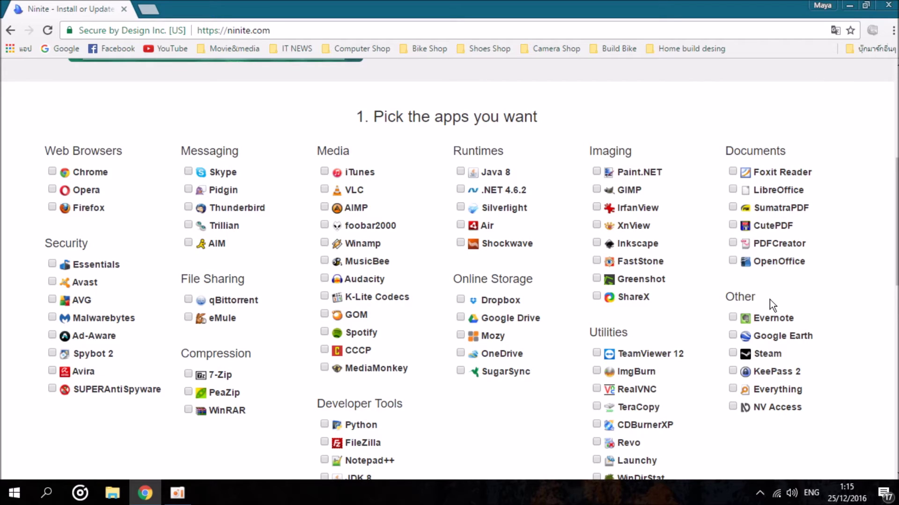
scroll(769, 300, down, 3)
scroll(449, 269, down, 10)
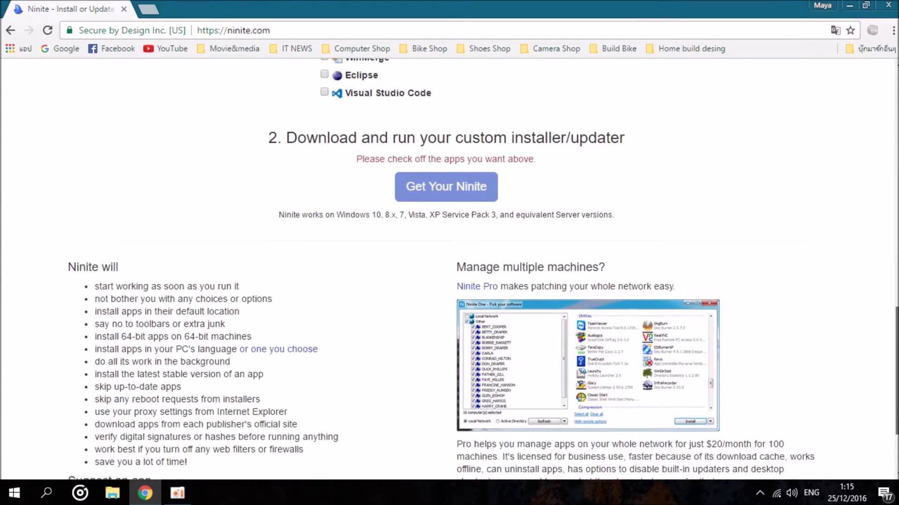
scroll(450, 269, up, 7)
scroll(449, 269, up, 2)
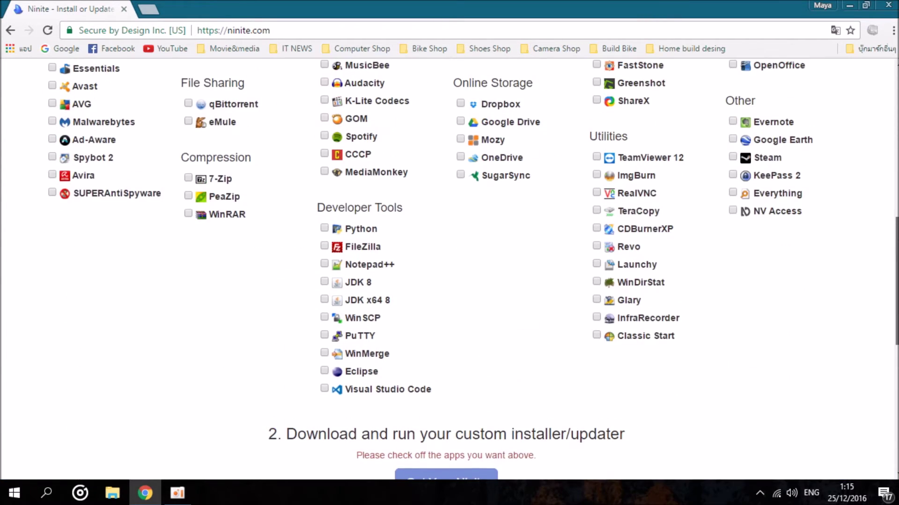
scroll(449, 270, up, 1)
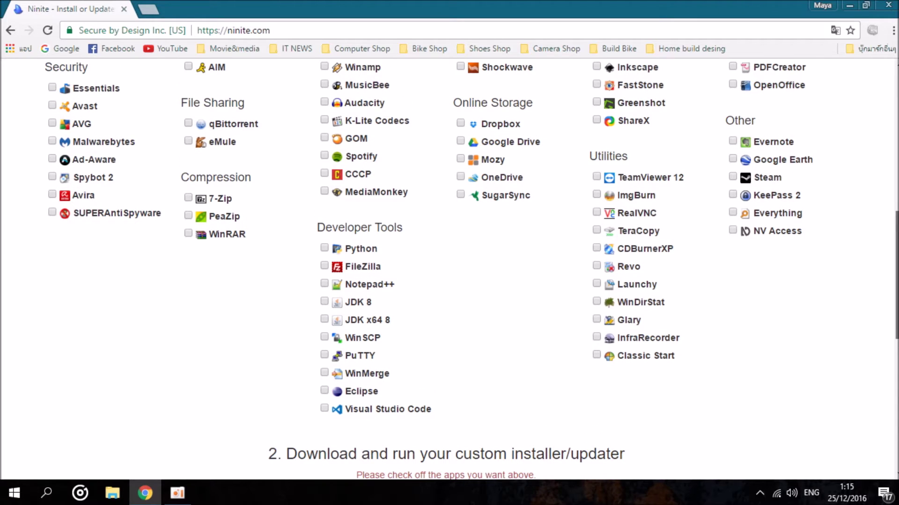
scroll(895, 275, up, 4)
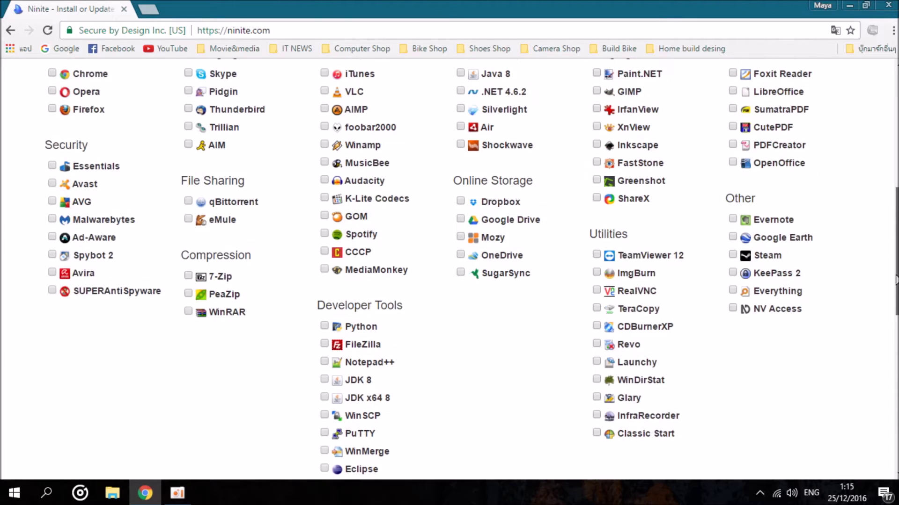
drag(895, 275, 894, 271)
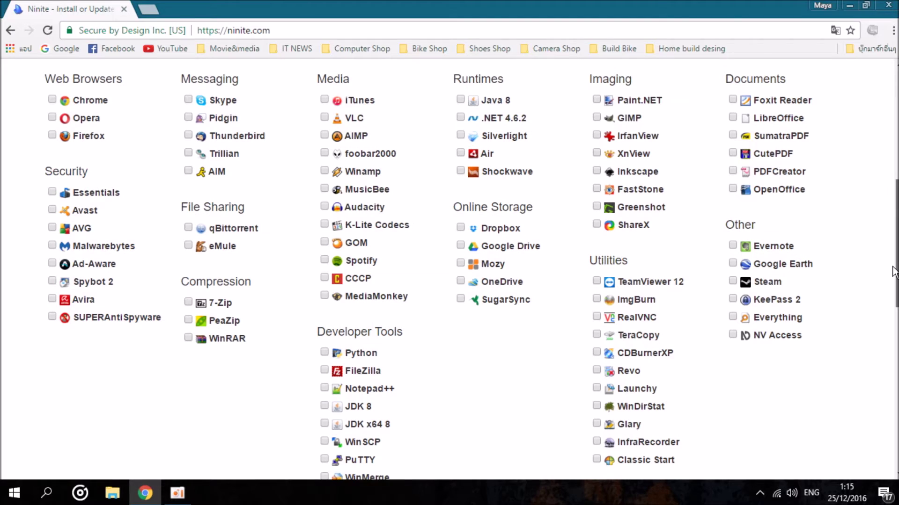
Select Chrome, Essentials and WinRAR in the list of apps to install
click(51, 100)
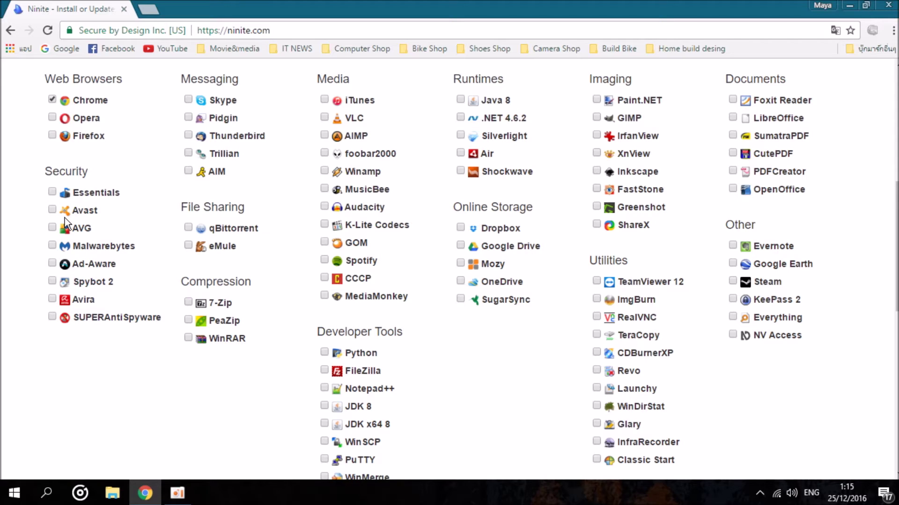
click(50, 192)
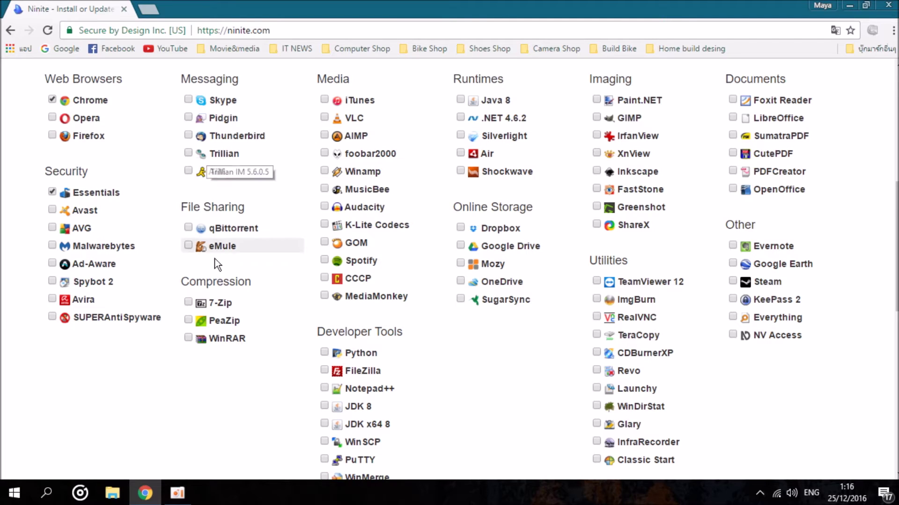
click(189, 338)
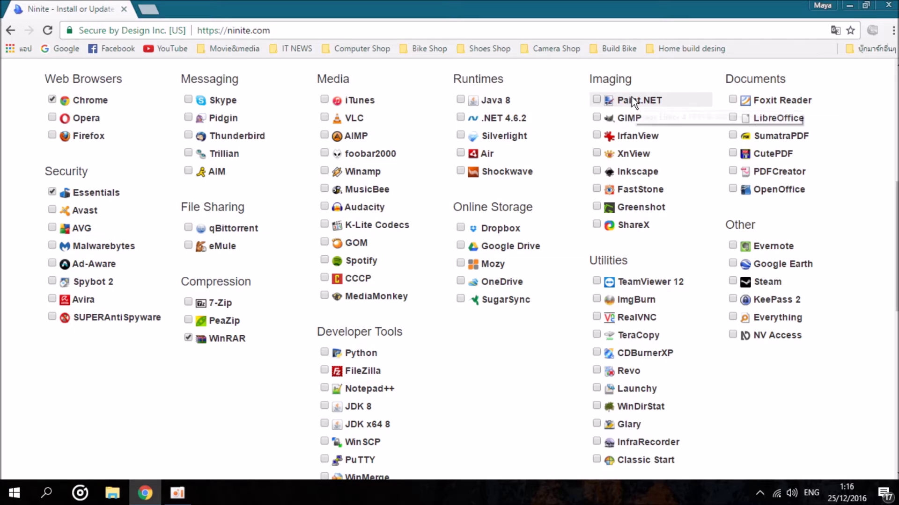
Deselect Chrome and Essentials in the app list and select the Winamp media player
scroll(595, 281, down, 1)
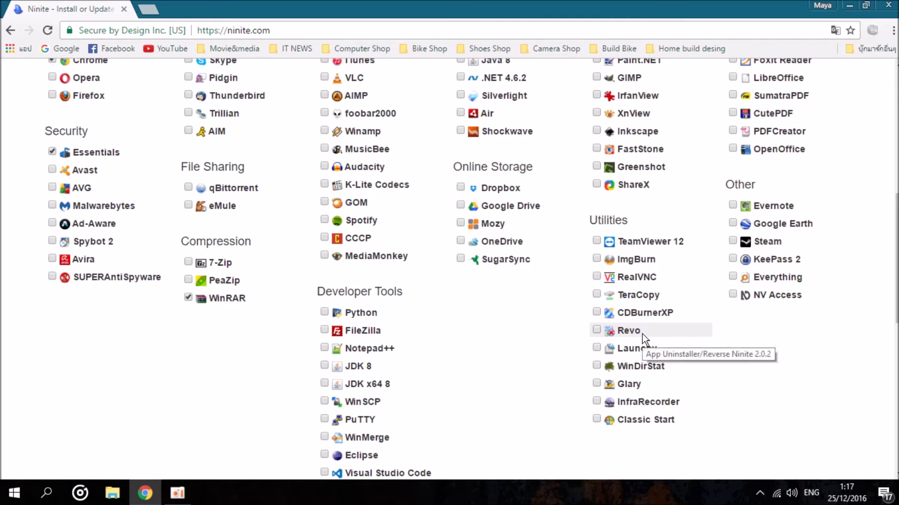
scroll(643, 336, up, 2)
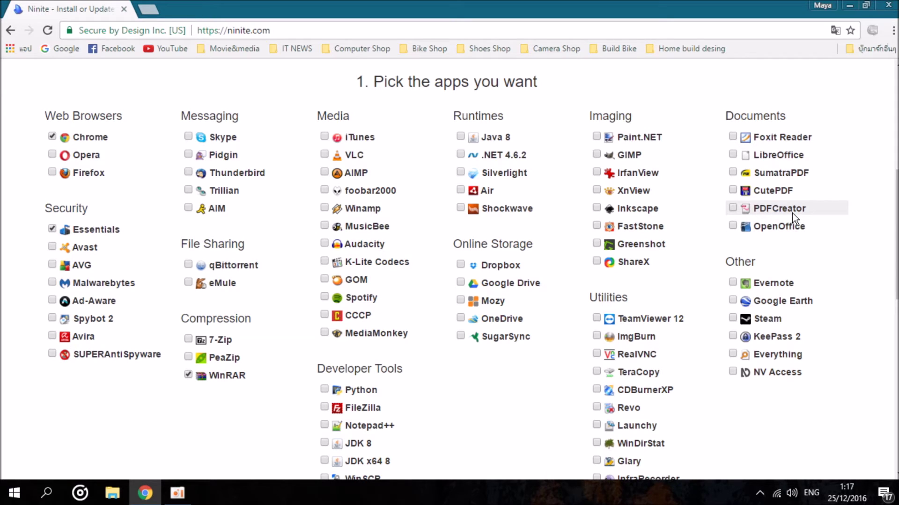
scroll(721, 223, down, 2)
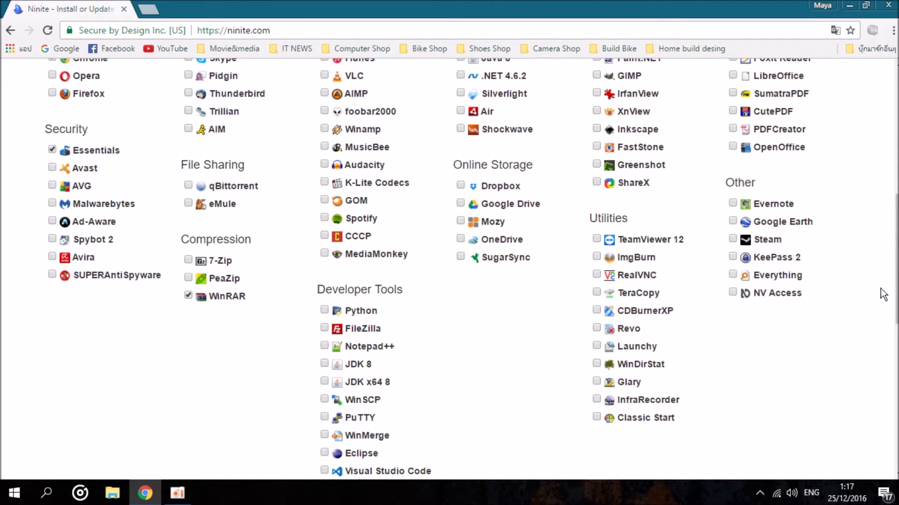
scroll(891, 294, up, 1)
scroll(891, 295, up, 2)
click(52, 186)
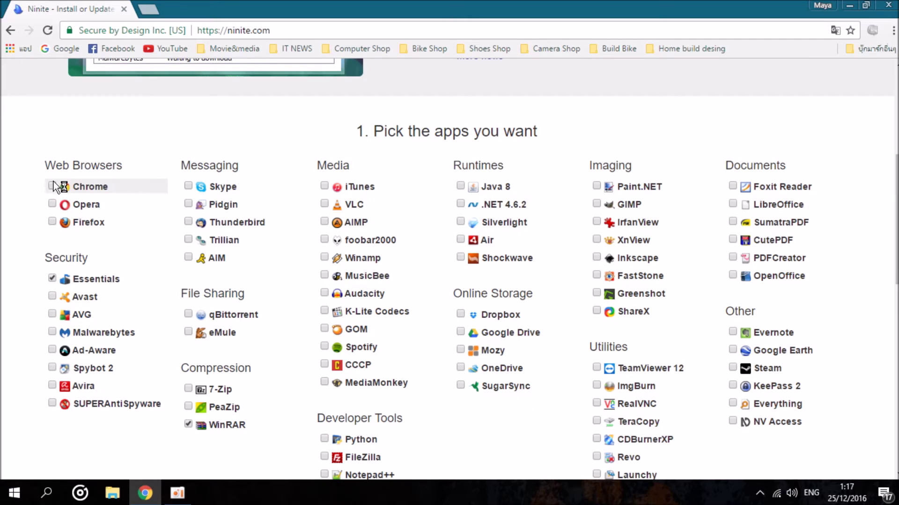
click(51, 282)
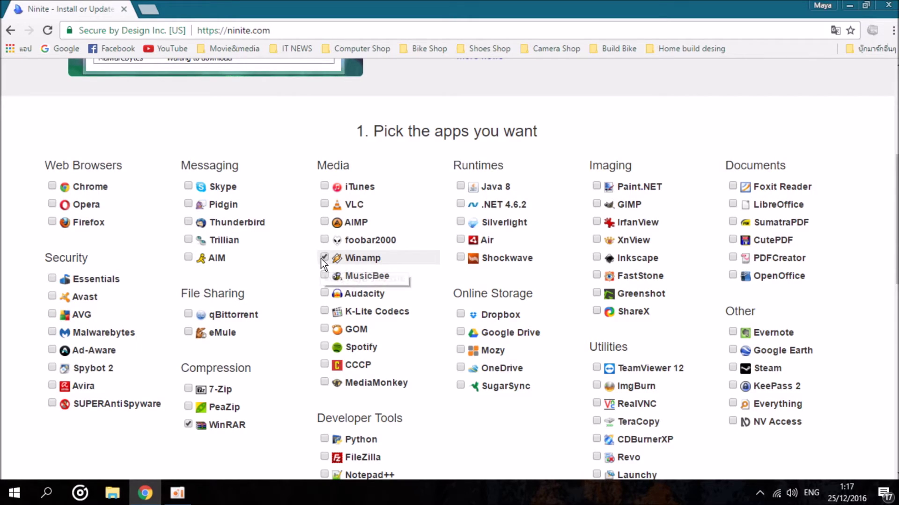
Get the custom Ninite installer for the selected Winamp and WinRAR apps
scroll(892, 281, down, 6)
scroll(541, 271, down, 1)
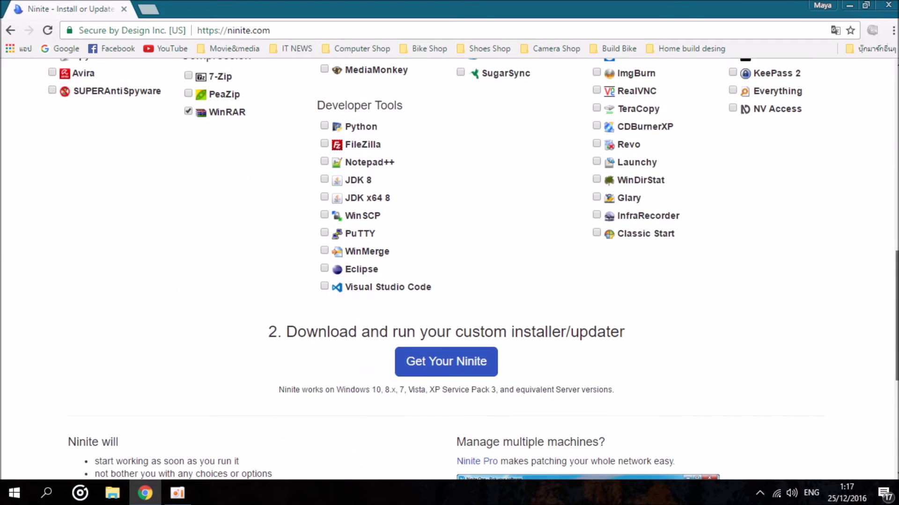
scroll(540, 271, up, 5)
scroll(768, 363, down, 6)
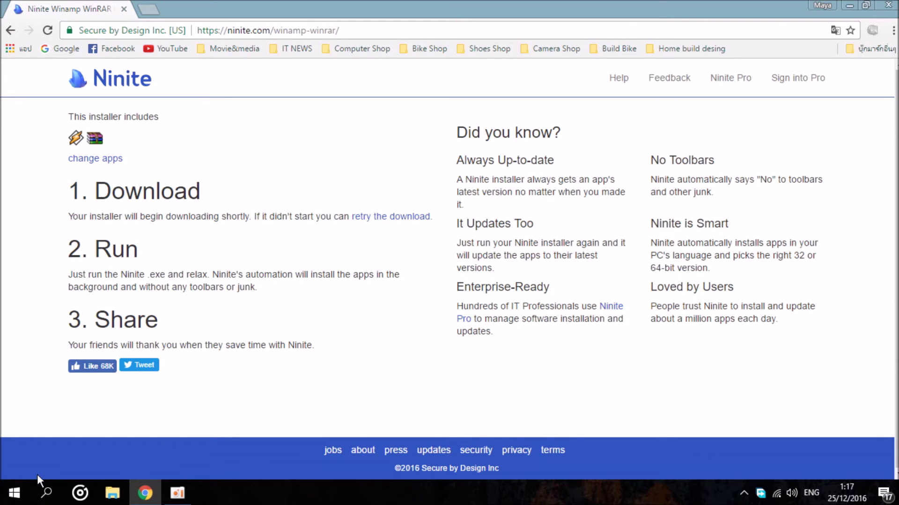
Return to the app list, deselect WinRAR, and request a Ninite installer for Winamp only
click(10, 31)
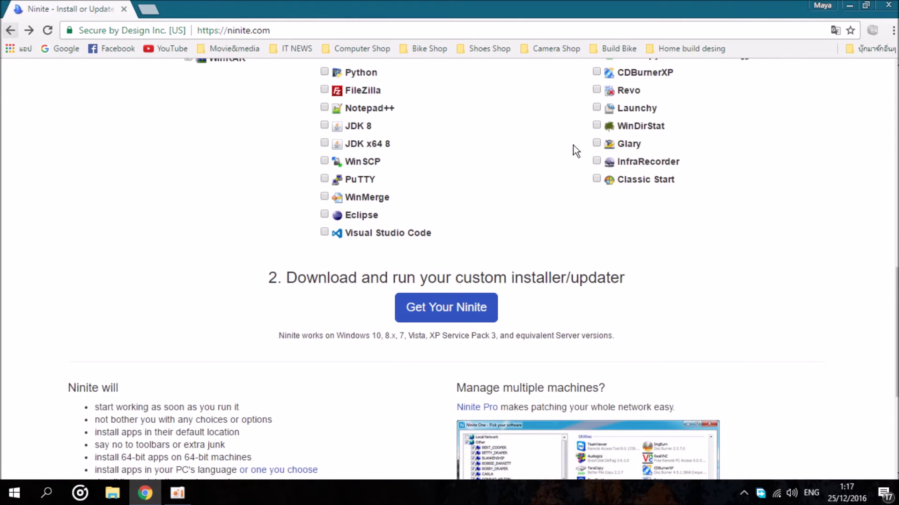
scroll(211, 234, up, 7)
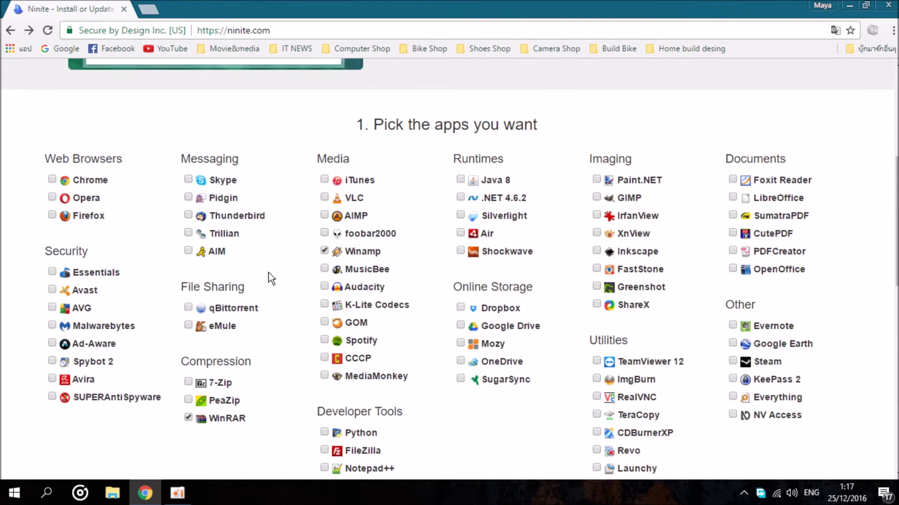
scroll(374, 411, down, 5)
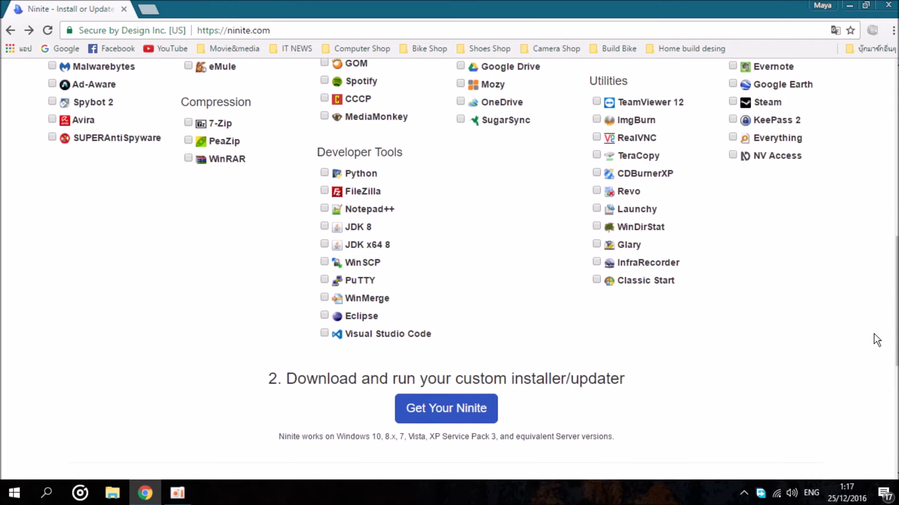
click(476, 412)
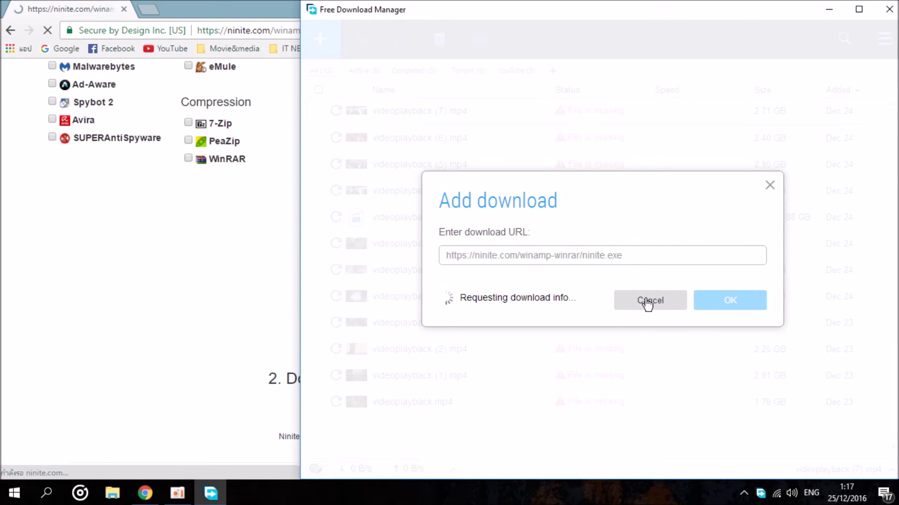
Dismiss both Add download requests for ninite.exe in Free Download Manager and close its window
click(649, 299)
click(889, 10)
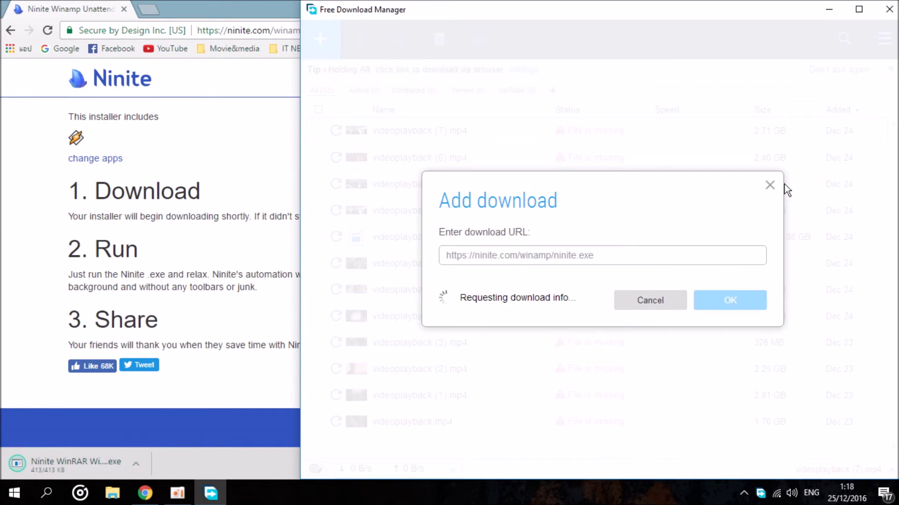
click(768, 185)
click(889, 10)
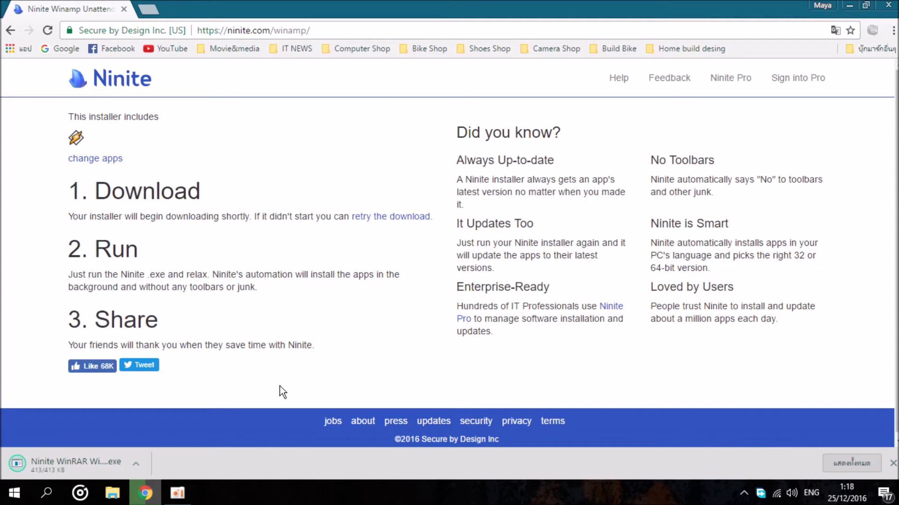
Cancel the Winamp-only installer download and run Ninite WinRAR Winamp Installer.exe with the browser minimized
click(133, 467)
click(141, 443)
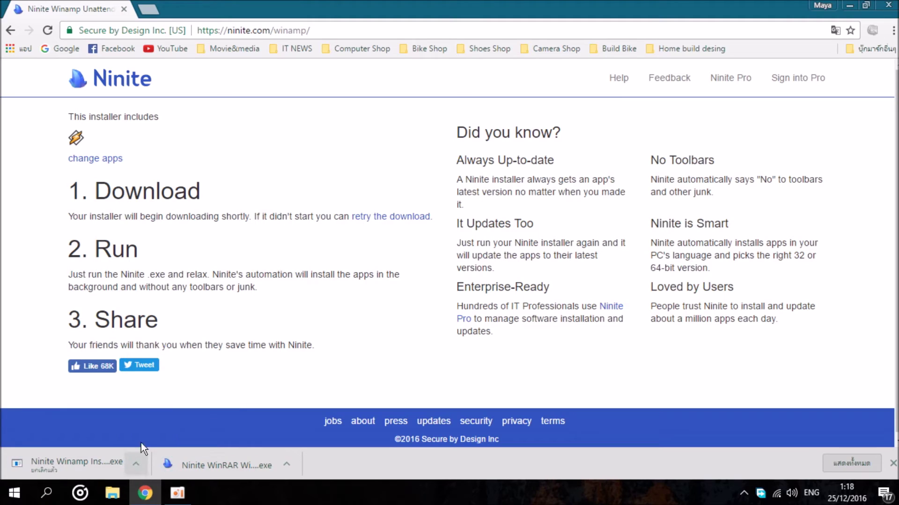
click(186, 468)
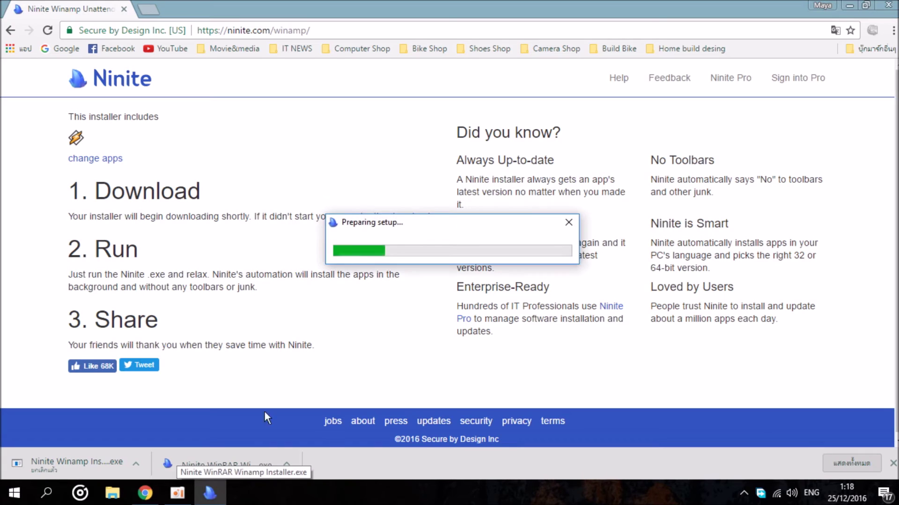
click(849, 4)
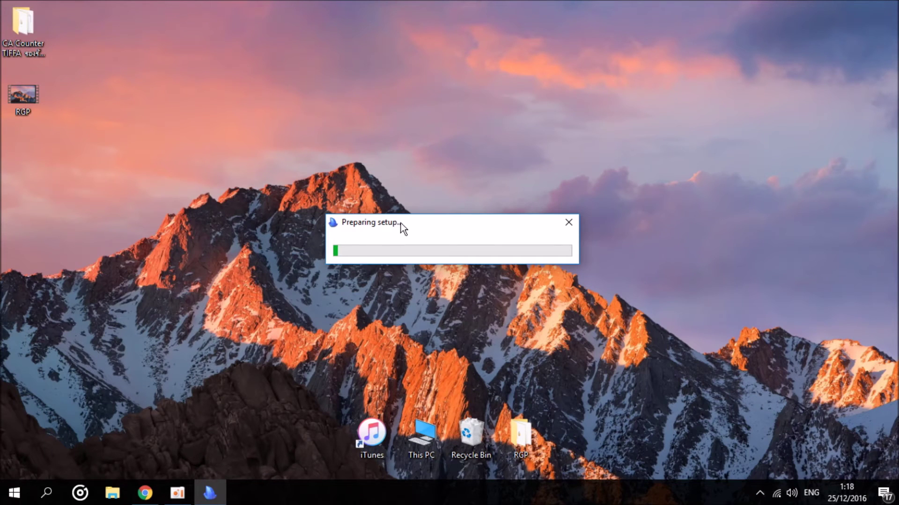
Show the Ninite installation details, select Winamp in the application list and slightly narrow the Application column
drag(408, 201, 410, 189)
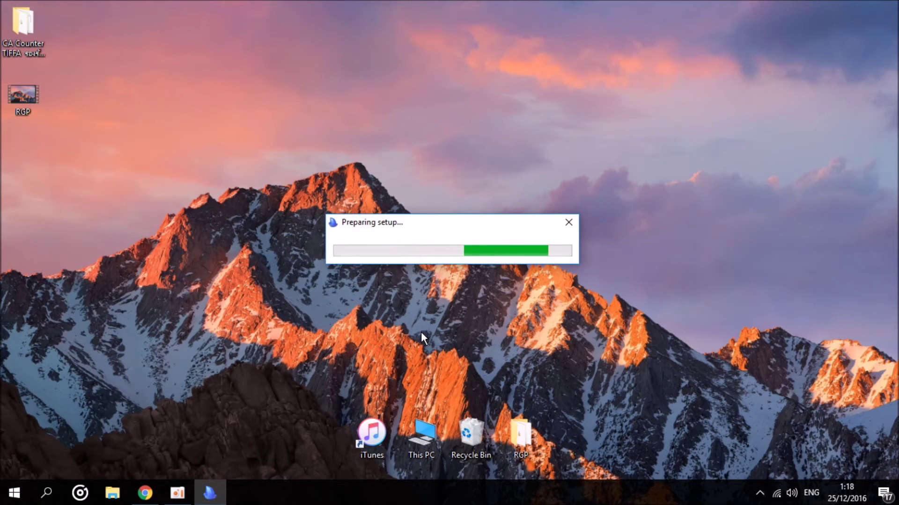
click(310, 206)
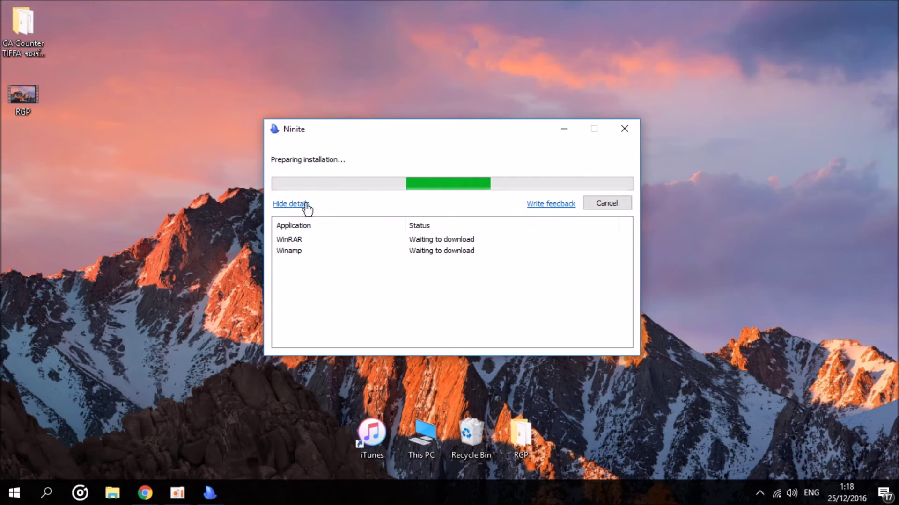
click(290, 242)
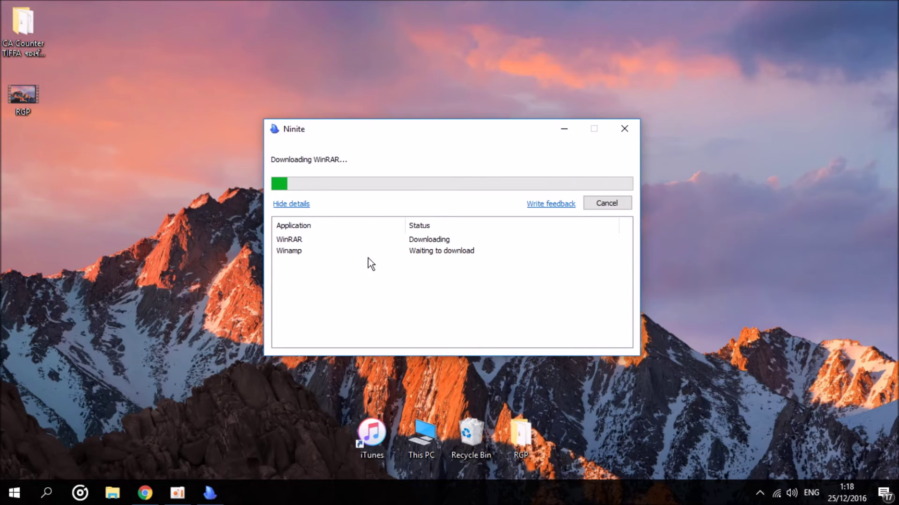
click(296, 253)
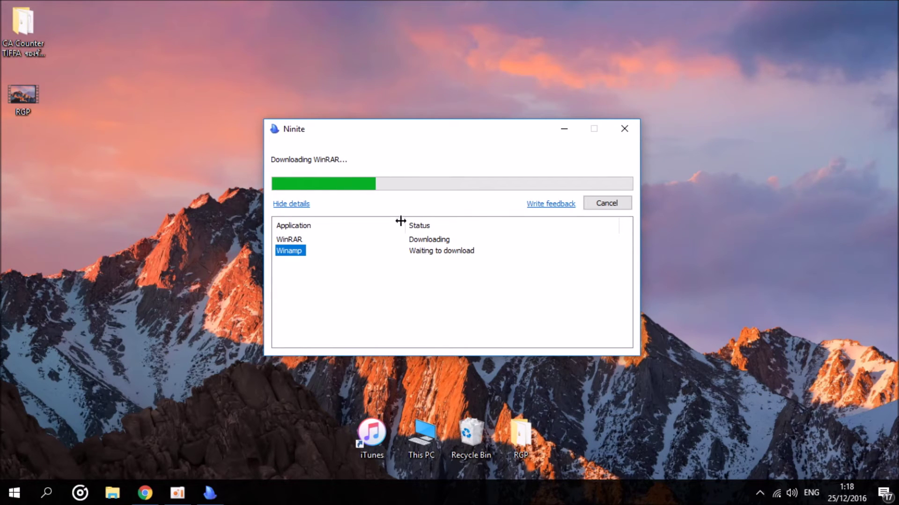
drag(405, 221, 395, 222)
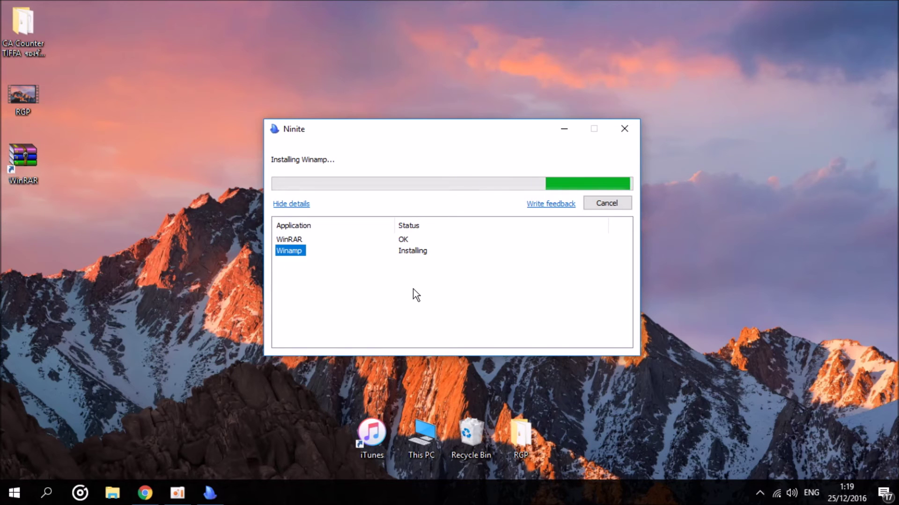
Switch to Chrome, return to the Ninite app list and close the downloads bar
click(145, 493)
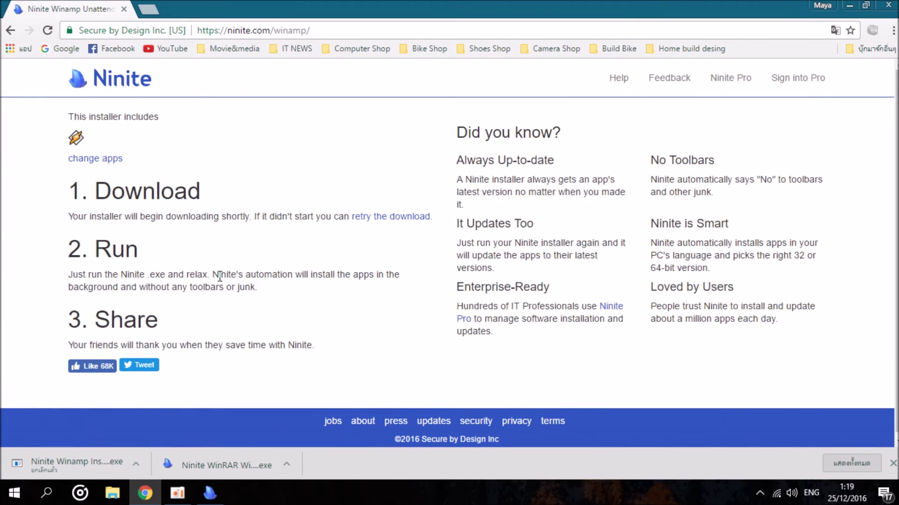
click(9, 31)
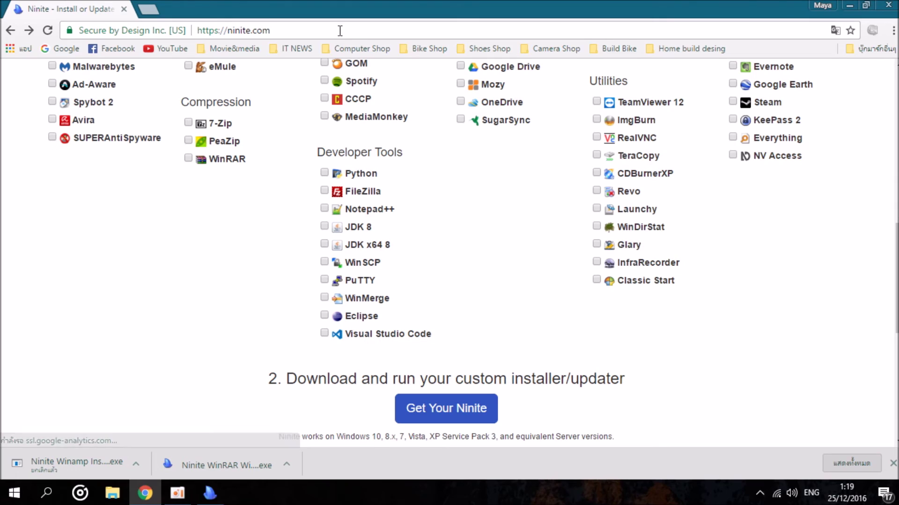
click(892, 464)
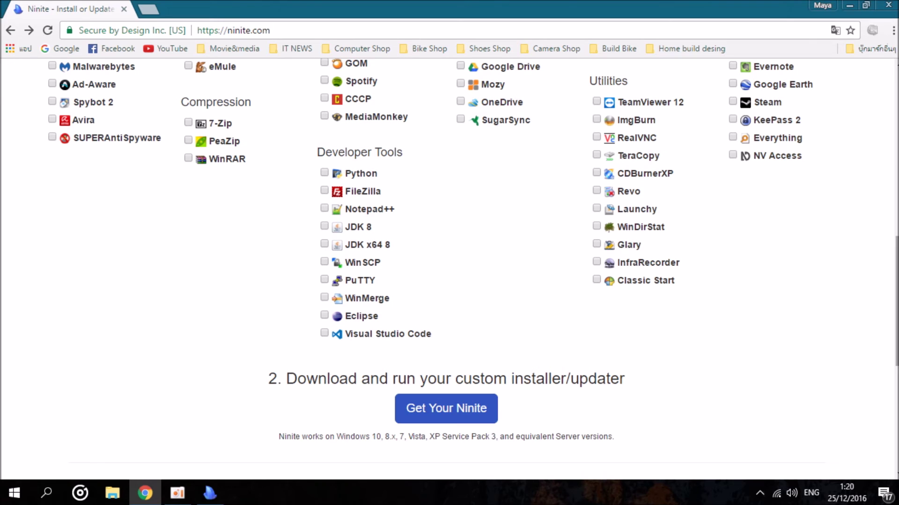
scroll(841, 392, up, 5)
scroll(449, 269, up, 5)
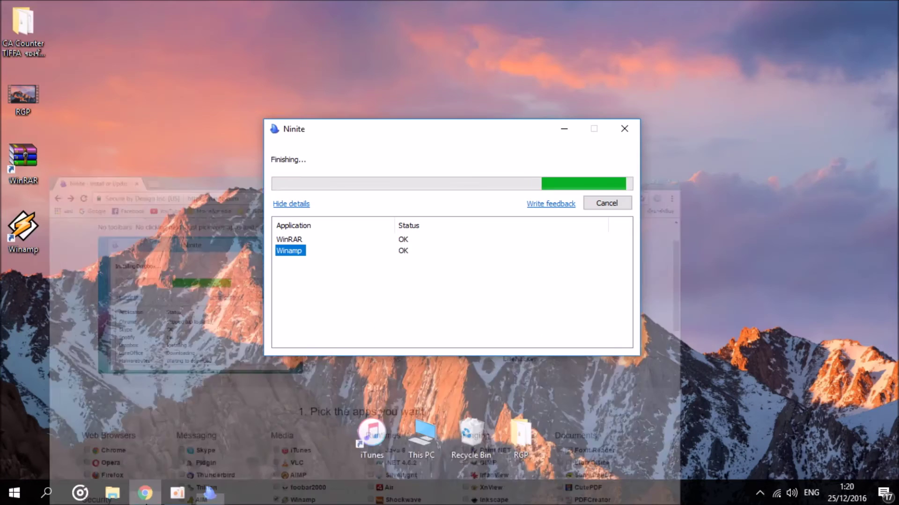
Minimize the browser and close the finished Ninite installer window
click(145, 501)
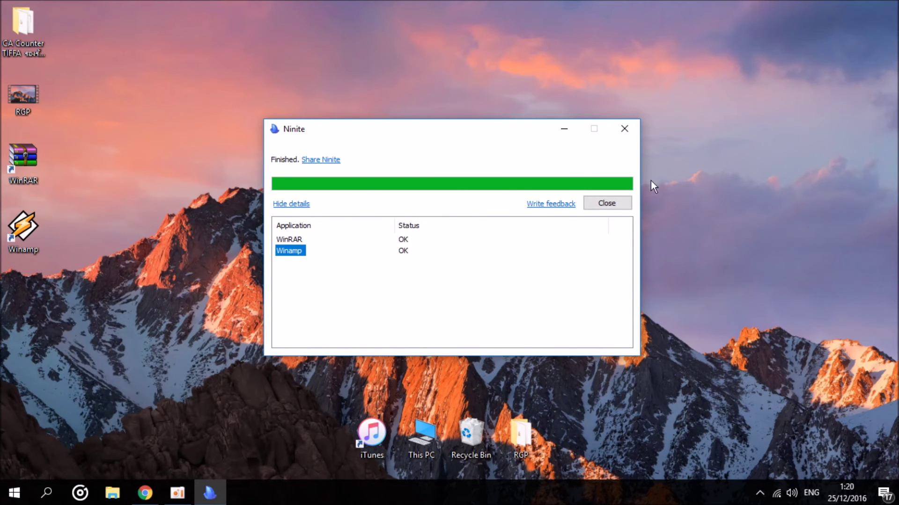
click(618, 202)
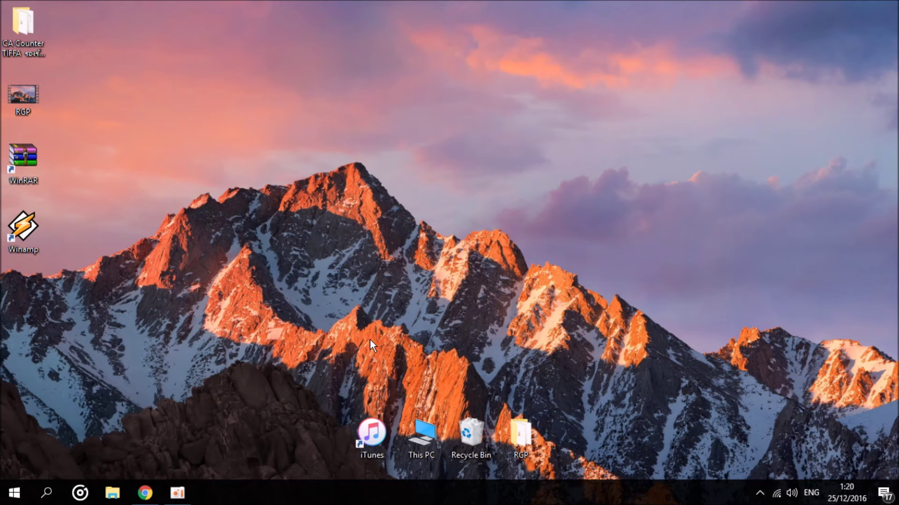
Preview the Winamp Modern, Winamp Classic and Bento skins in the Winamp setup, and choose Big Bento
click(400, 258)
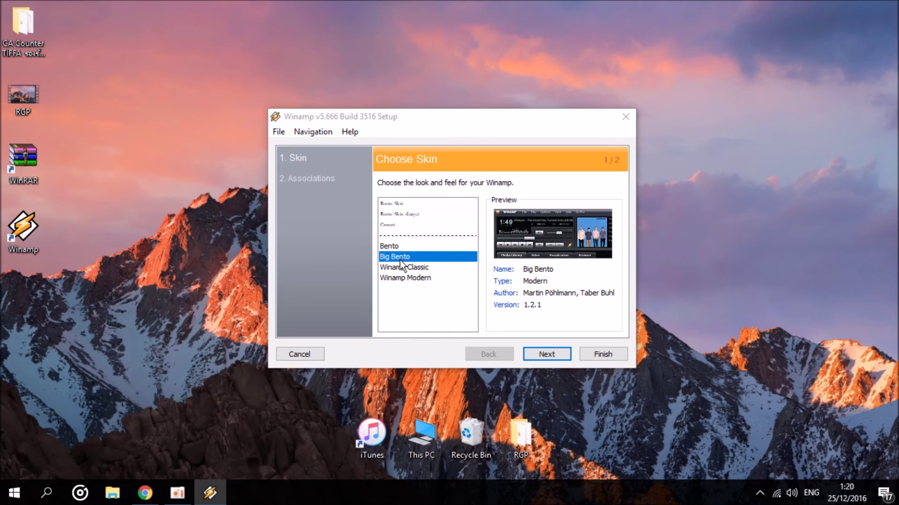
click(411, 278)
click(412, 266)
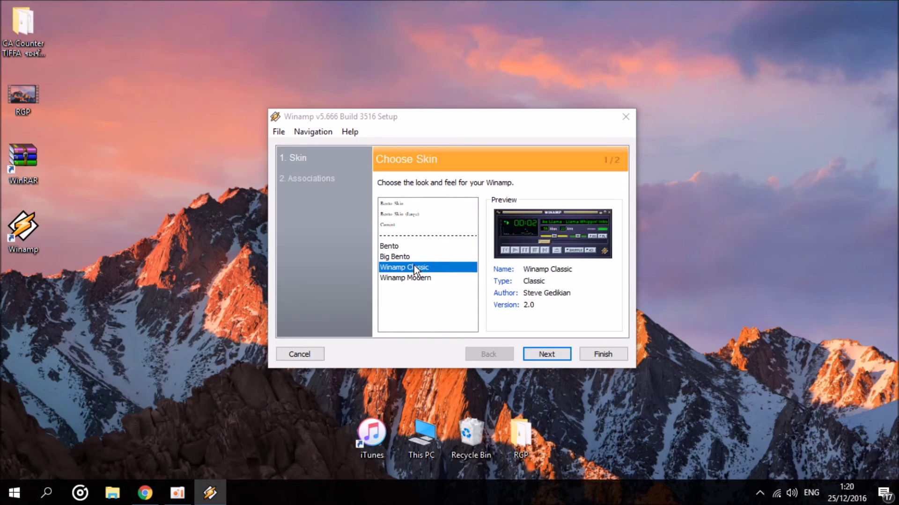
click(408, 248)
click(401, 257)
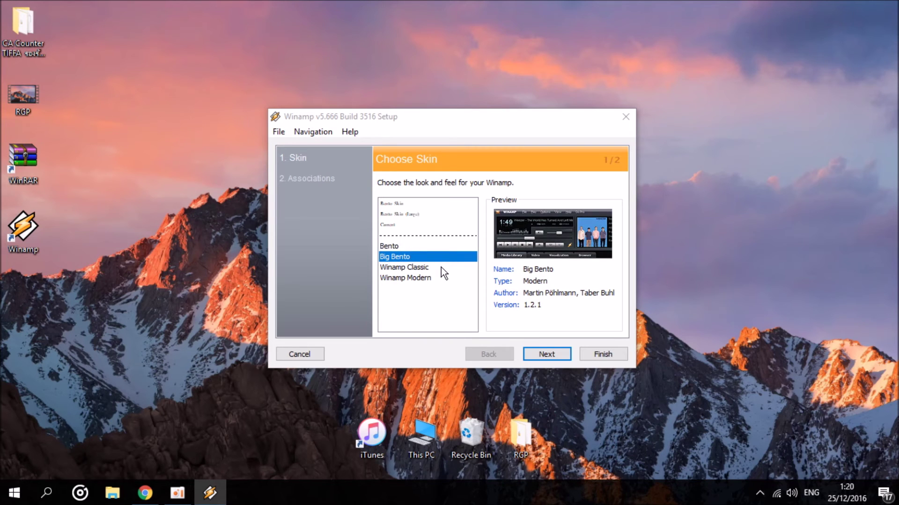
Finish the Winamp setup, skip sending user information and bring up the waiting administrator permission prompt
click(605, 355)
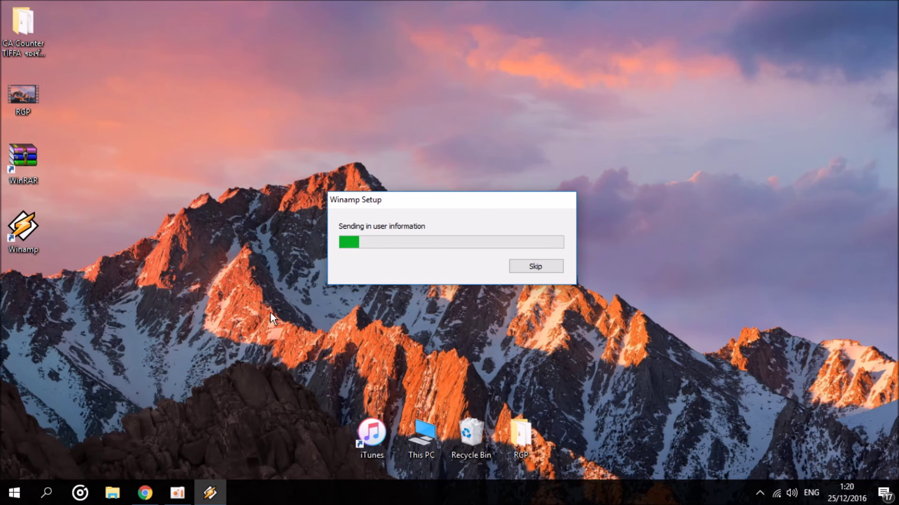
click(533, 271)
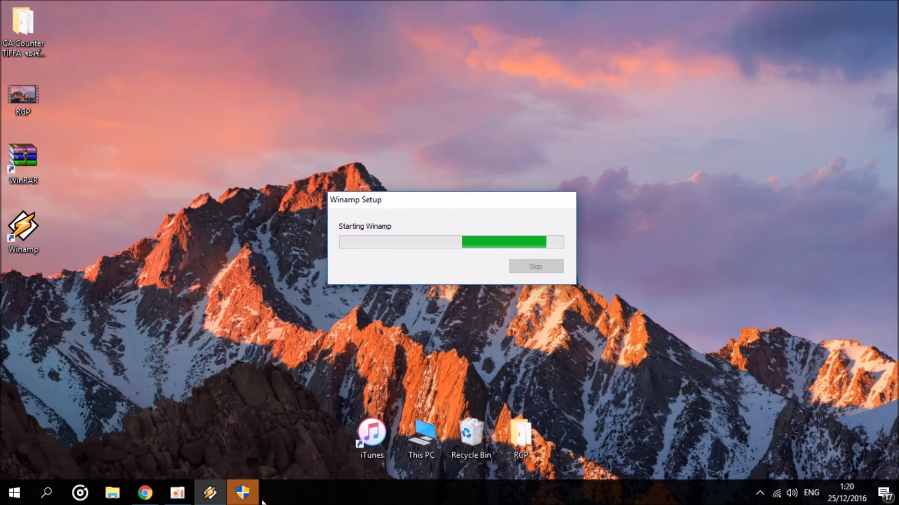
click(243, 492)
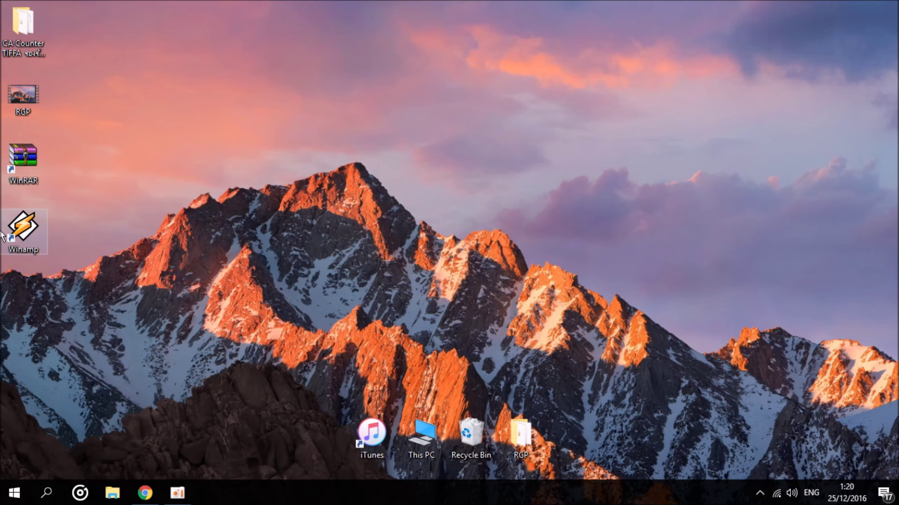
Open Winamp from the desktop, dismiss the Add Media to Library dialog and close the player
double_click(32, 229)
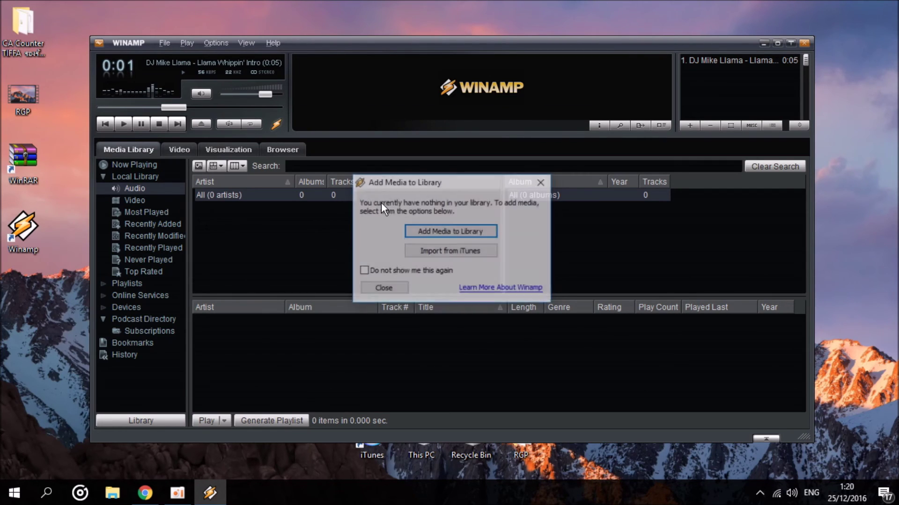
click(540, 182)
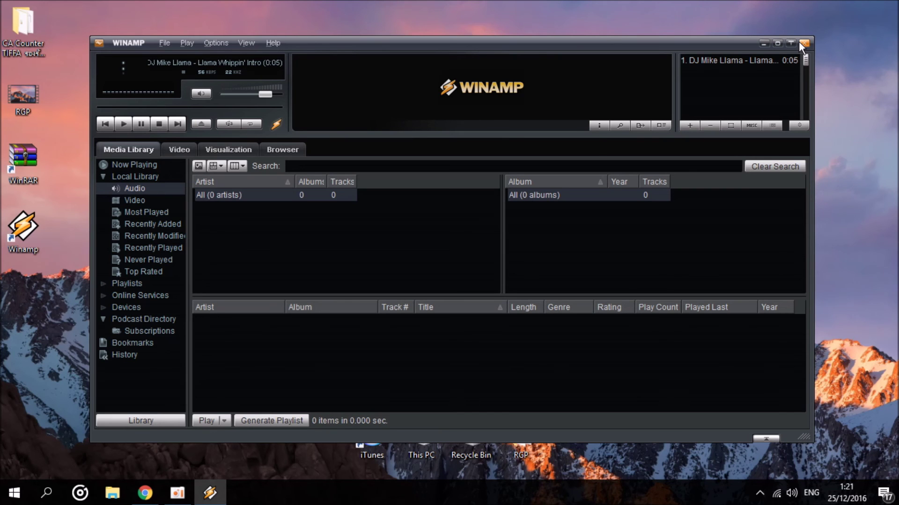
click(800, 42)
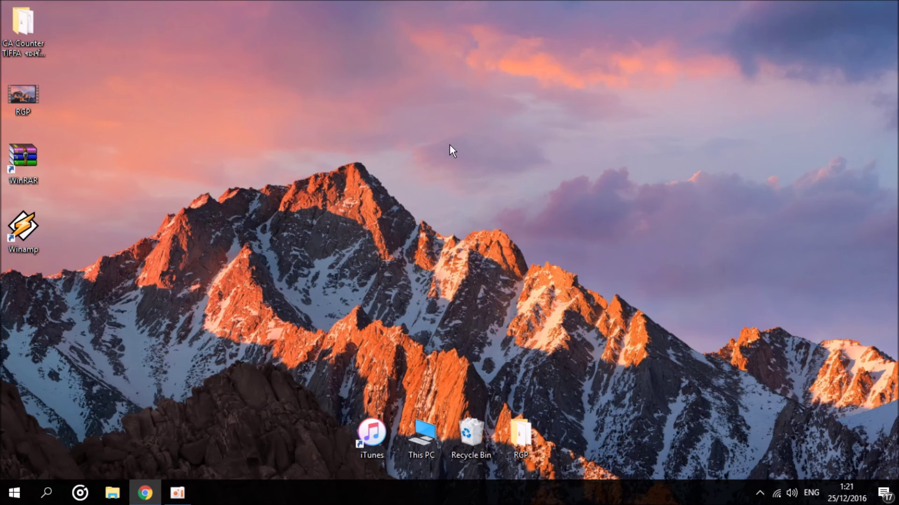
Switch to Chrome and search Google for TWZ in a new tab
click(154, 491)
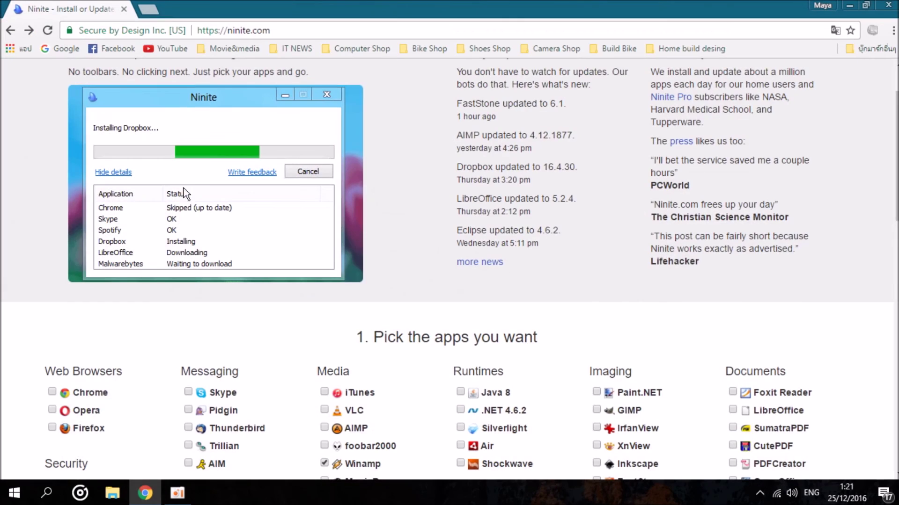
click(159, 5)
text(TW)
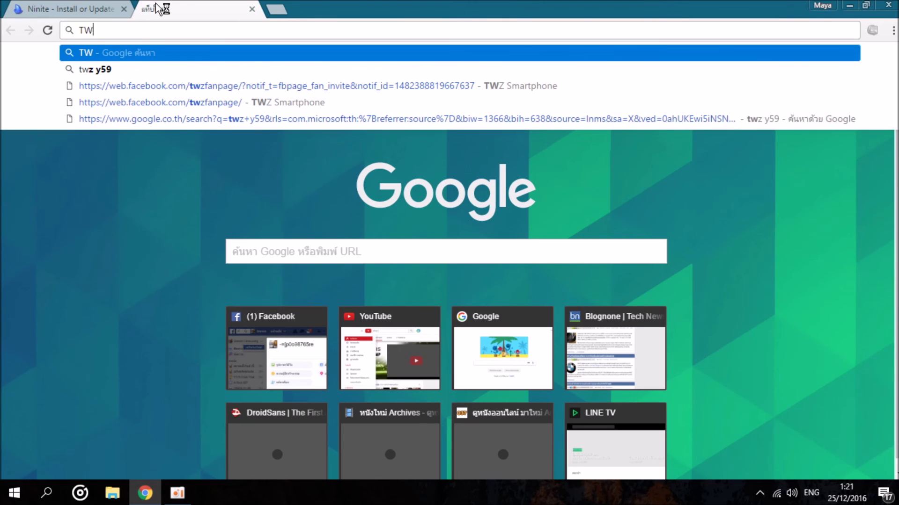
text(Z)
key(Return)
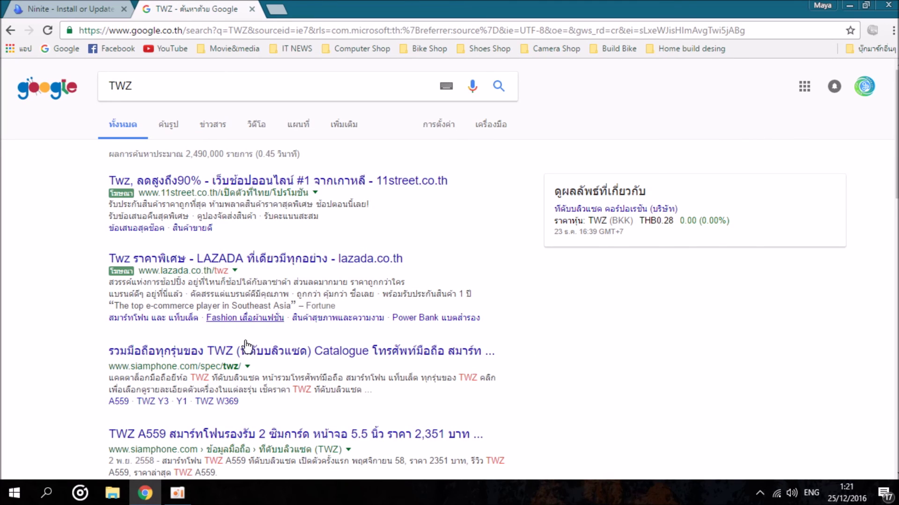
Open the TWZ A559 page on Siamphone, close the pop-up tab and browse the site's TWZ phone catalogue
click(305, 436)
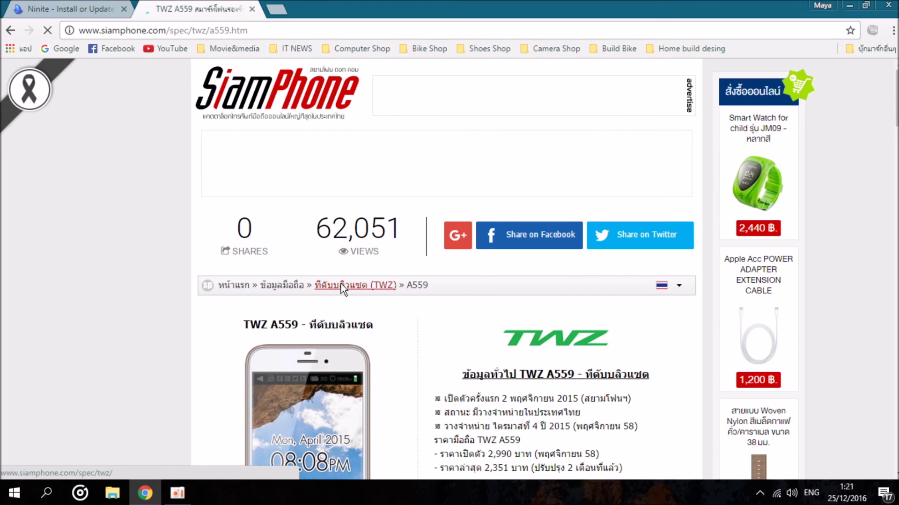
click(365, 286)
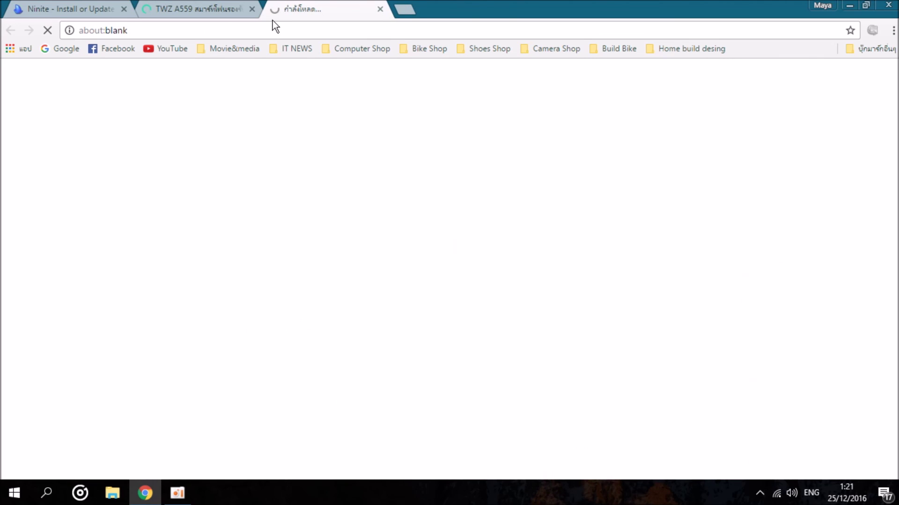
click(379, 10)
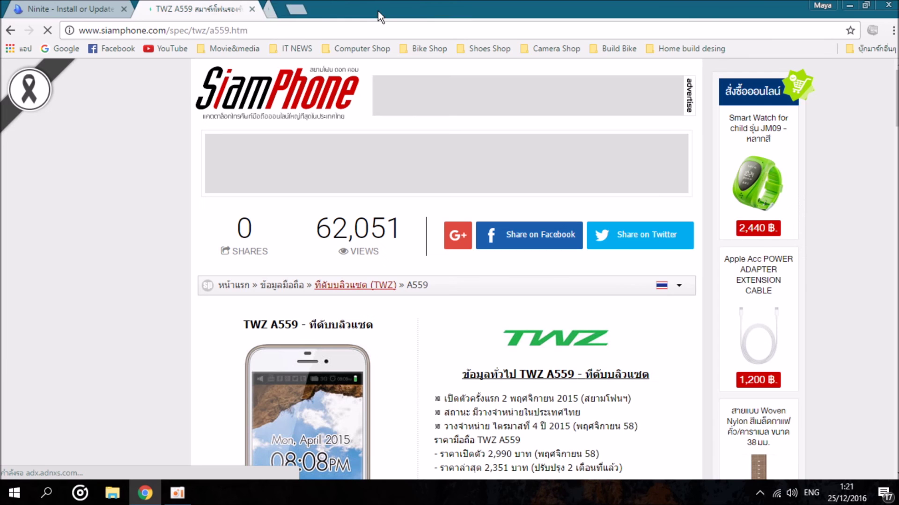
click(358, 285)
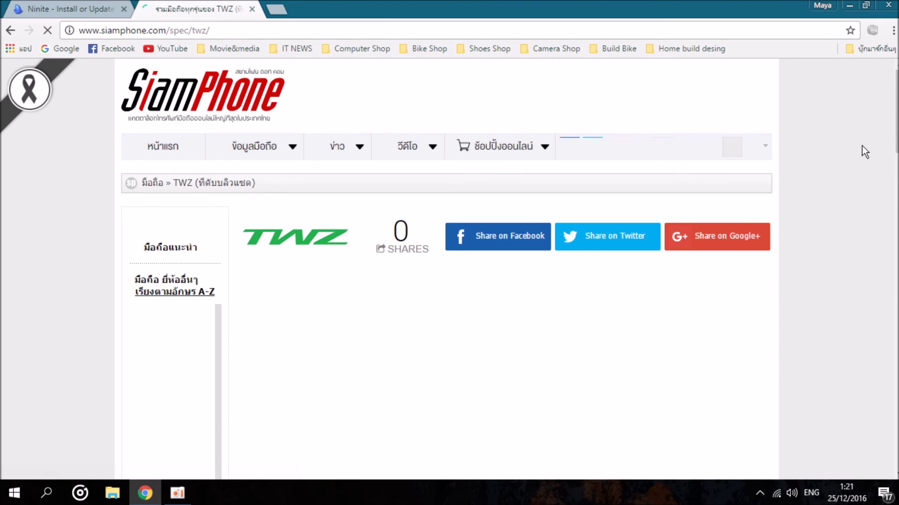
scroll(865, 152, down, 1)
scroll(895, 182, down, 8)
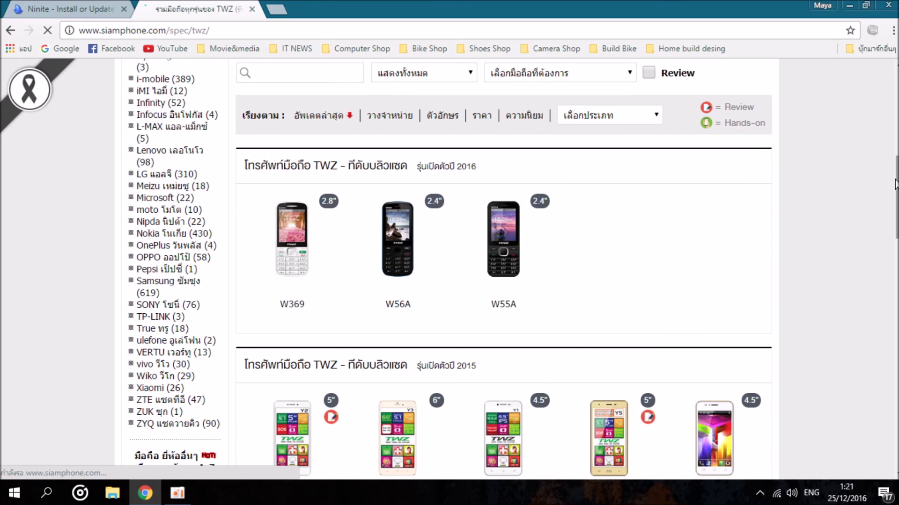
Search Google for twz y59 in the same tab, using the suggested query
click(220, 29)
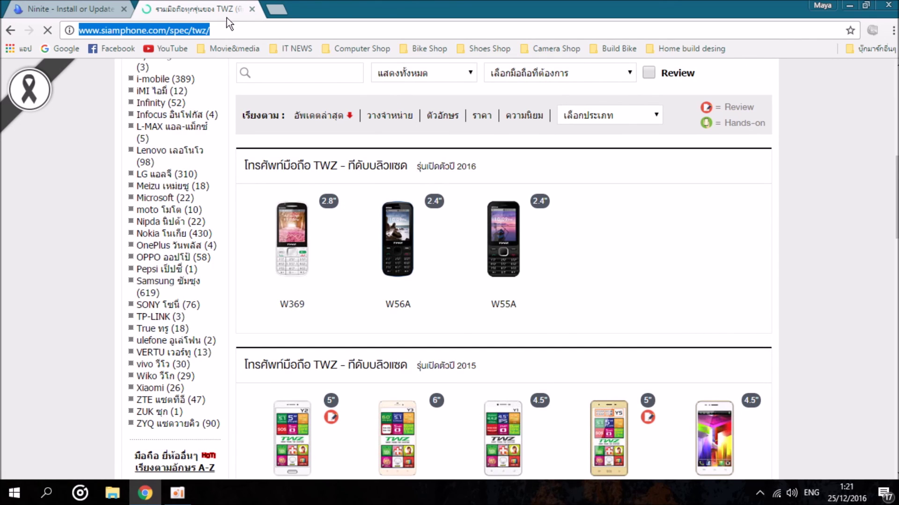
text(tw)
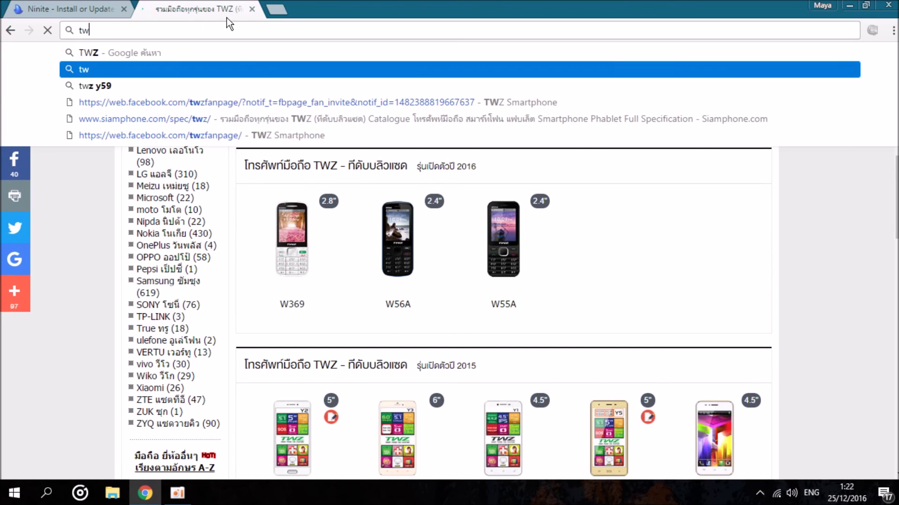
key(Down)
key(Return)
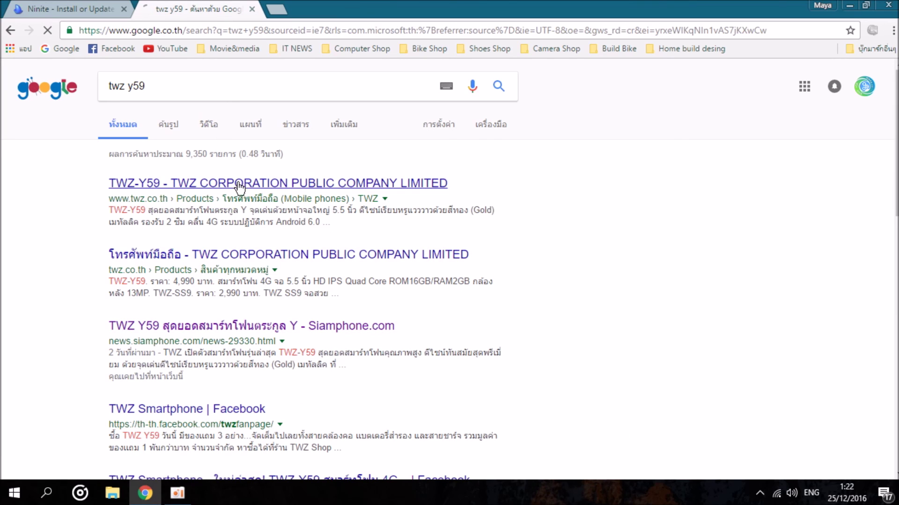
Open the TWZ-Y59 product page on twz.co.th and examine the phone's features and general information
click(242, 187)
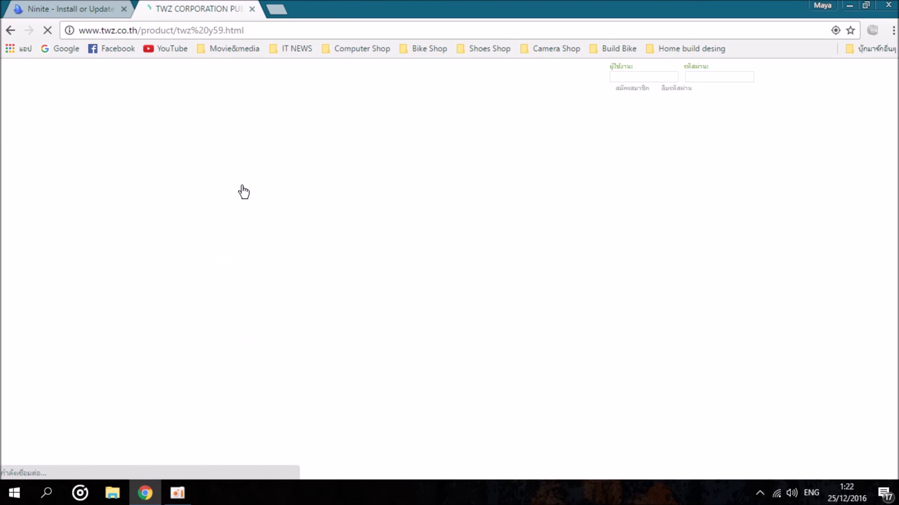
scroll(569, 239, down, 1)
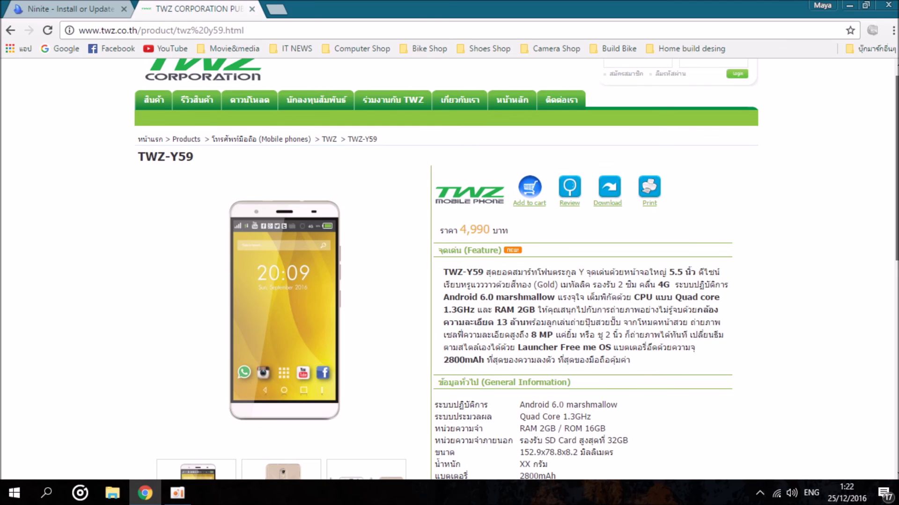
scroll(514, 269, down, 3)
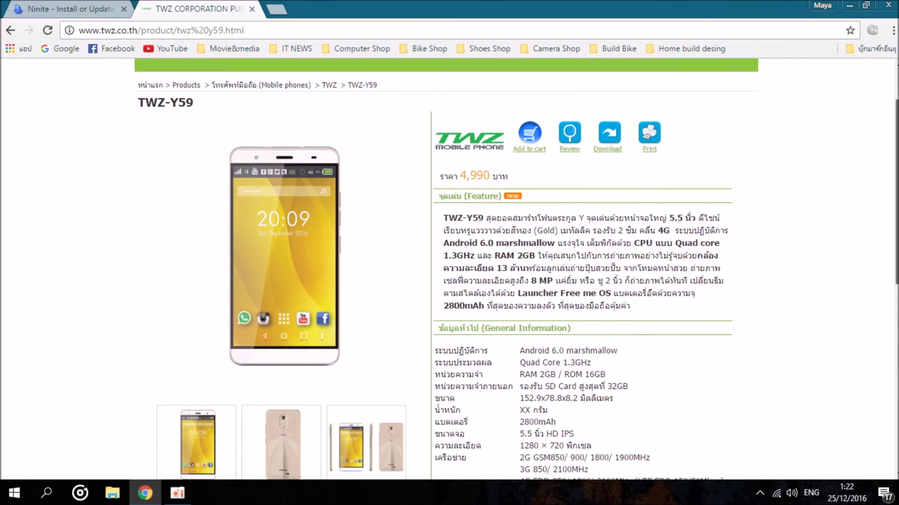
scroll(527, 268, up, 1)
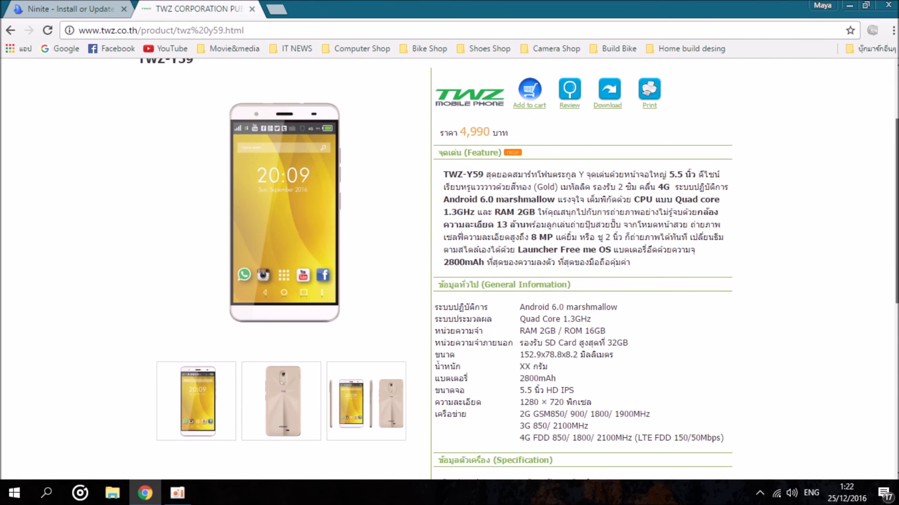